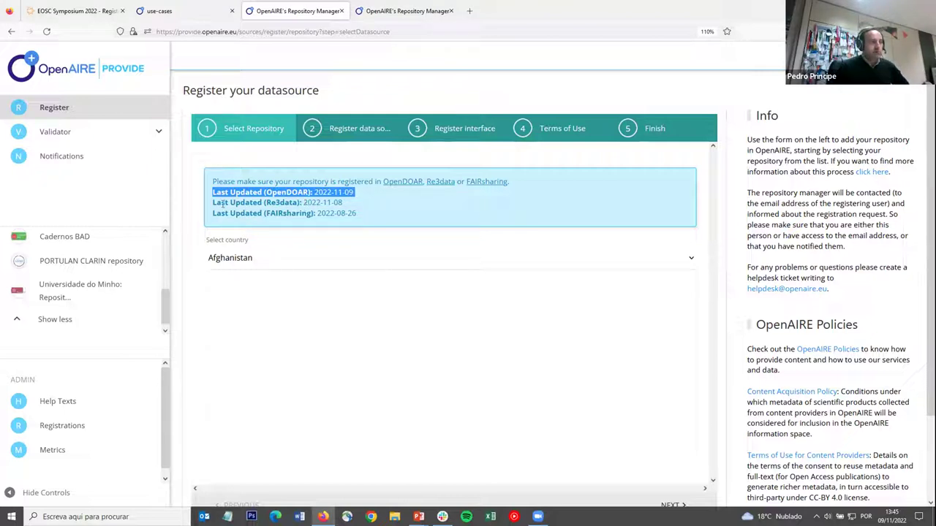
- Highlight the last-updated lines for Re3data and FAIRsharing in the notice on the repository selection page
{"action": "left_click_drag", "start_coordinate": [214, 202], "coordinate": [358, 206]}
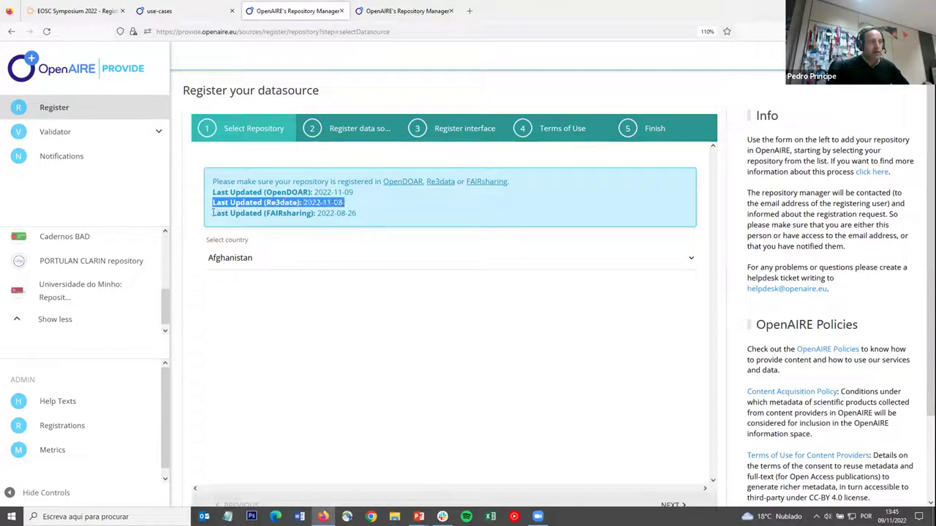
{"action": "left_click_drag", "start_coordinate": [213, 213], "coordinate": [255, 213]}
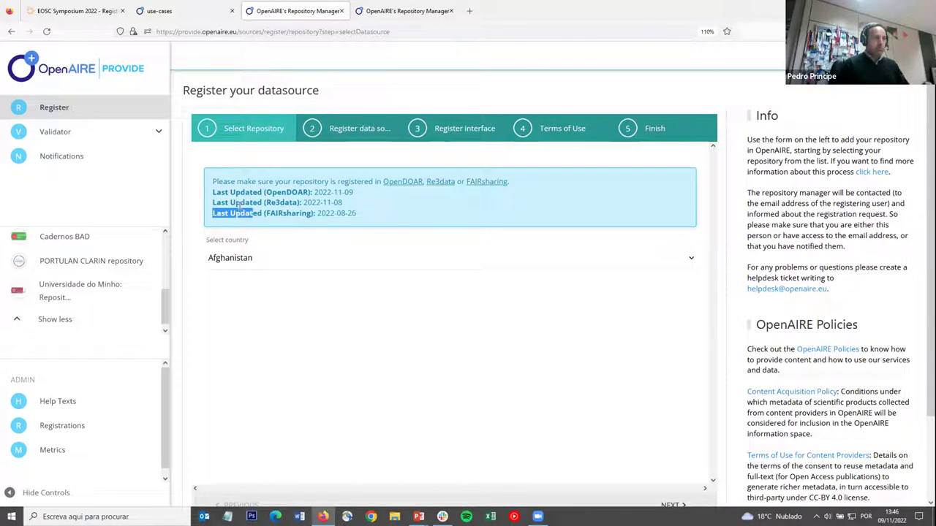
{"action": "double_click", "coordinate": [287, 212]}
{"action": "left_click_drag", "start_coordinate": [361, 216], "coordinate": [260, 212]}
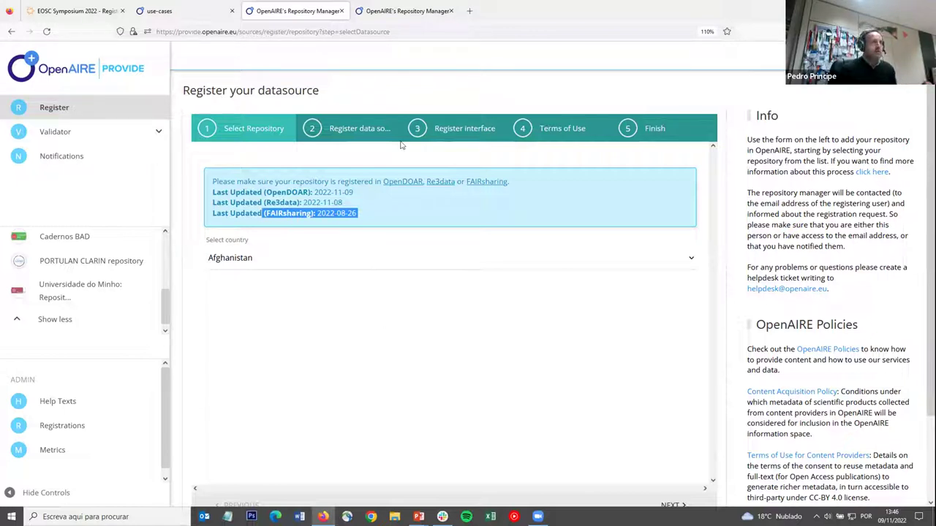
- Examine the list of repositories in Portugal, checking which entries carry the Registered label
{"action": "left_click", "coordinate": [441, 11]}
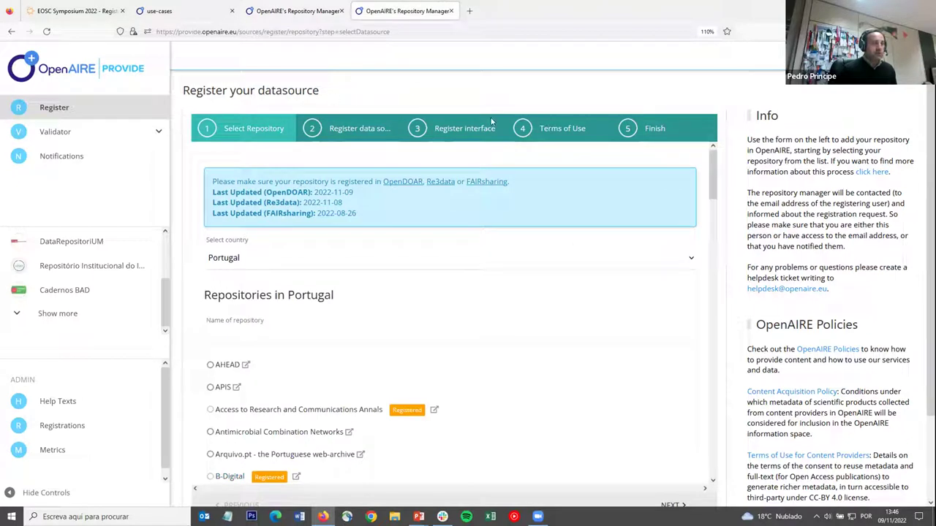
{"action": "left_click", "coordinate": [267, 262]}
{"action": "left_click", "coordinate": [268, 261]}
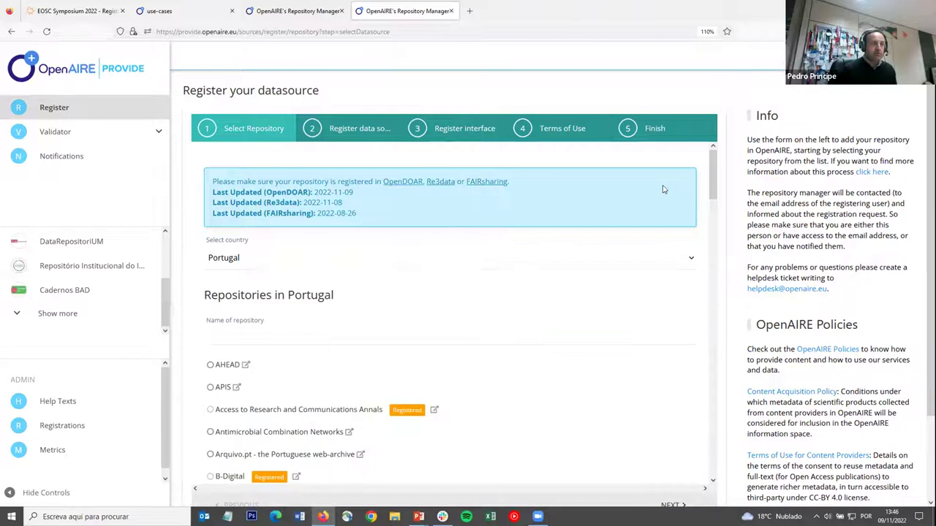
{"action": "left_click_drag", "start_coordinate": [713, 188], "coordinate": [699, 287]}
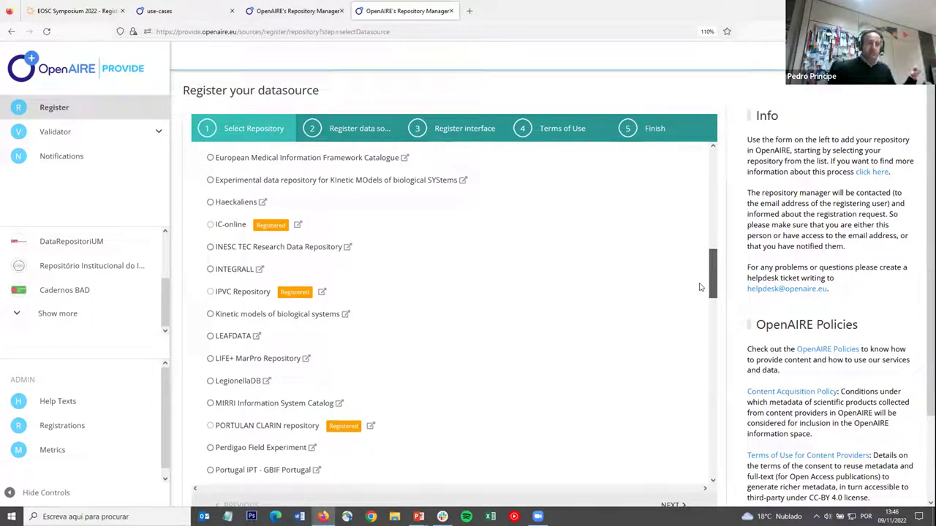
{"action": "left_click_drag", "start_coordinate": [700, 287], "coordinate": [676, 351]}
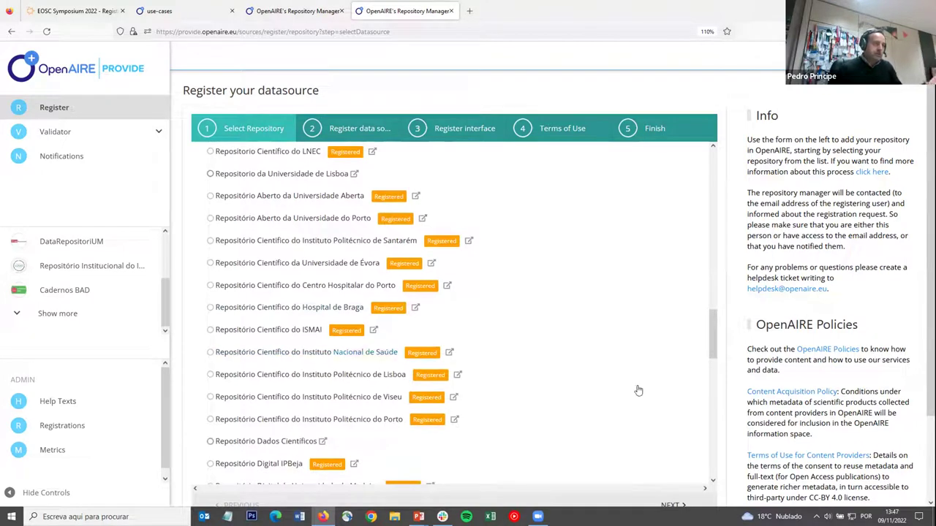
{"action": "scroll", "coordinate": [612, 372], "scroll_direction": "down", "scroll_amount": 3}
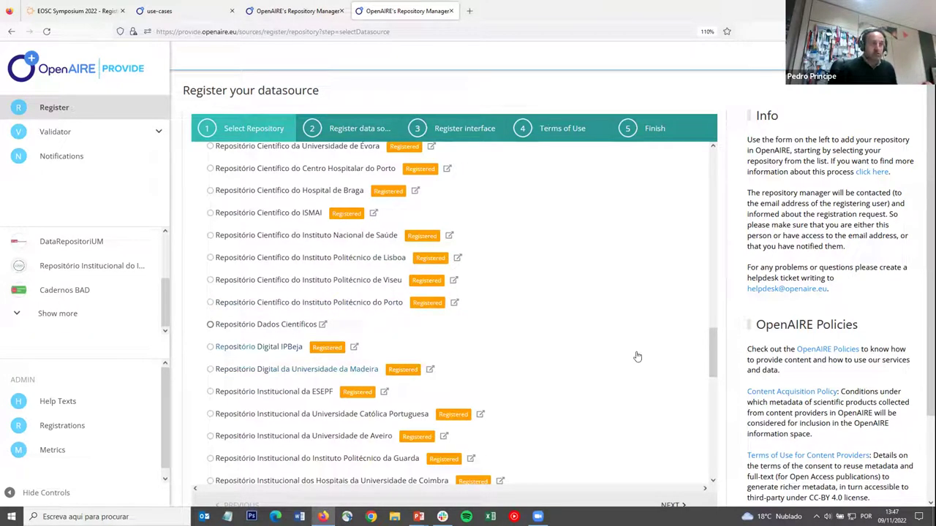
{"action": "scroll", "coordinate": [637, 356], "scroll_direction": "down", "scroll_amount": 3}
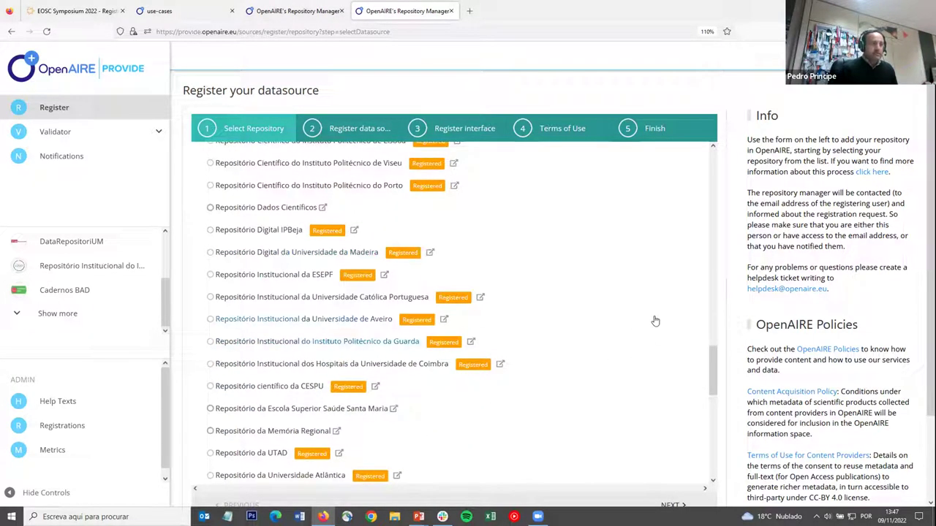
{"action": "scroll", "coordinate": [653, 326], "scroll_direction": "down", "scroll_amount": 2}
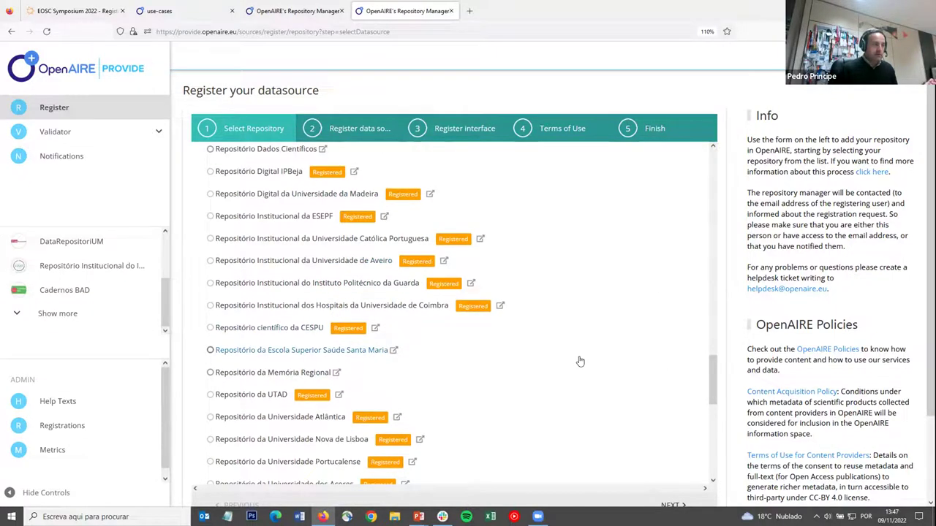
{"action": "scroll", "coordinate": [595, 349], "scroll_direction": "down", "scroll_amount": 3}
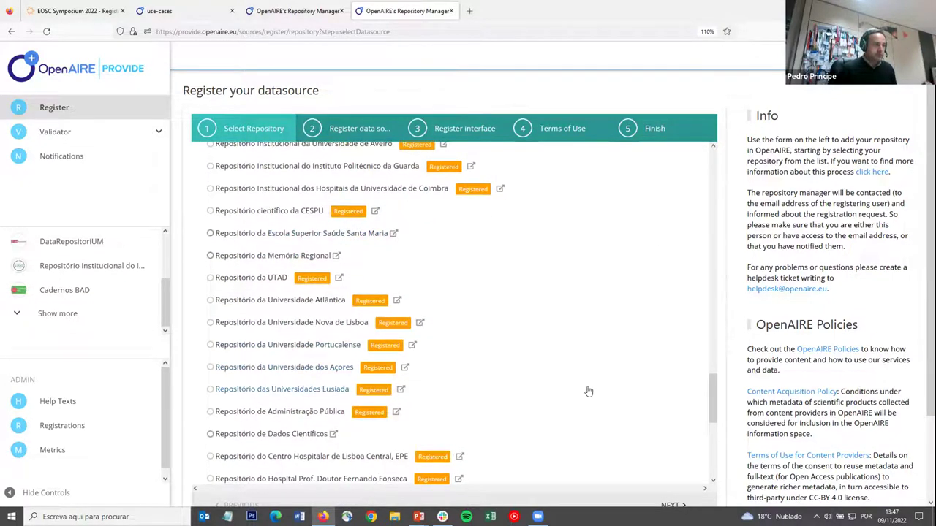
{"action": "scroll", "coordinate": [592, 369], "scroll_direction": "down", "scroll_amount": 3}
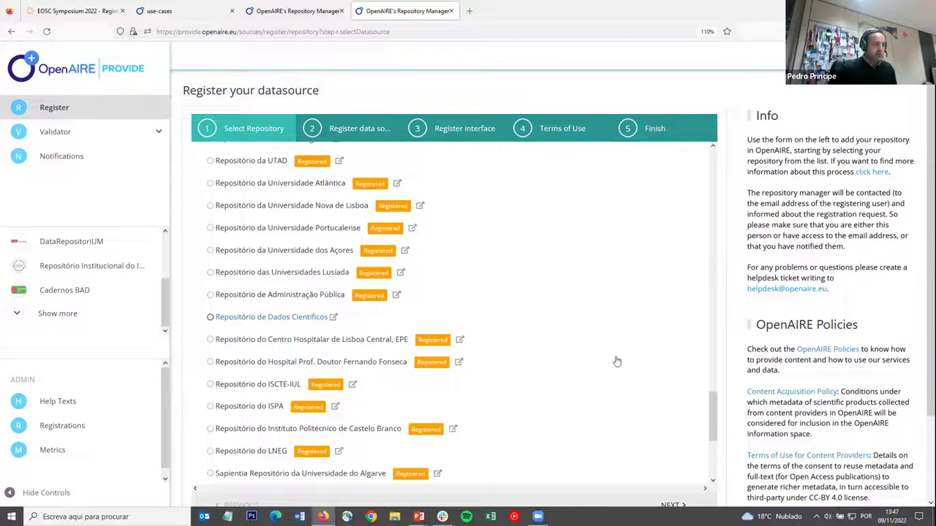
{"action": "scroll", "coordinate": [706, 424], "scroll_direction": "down", "scroll_amount": 2}
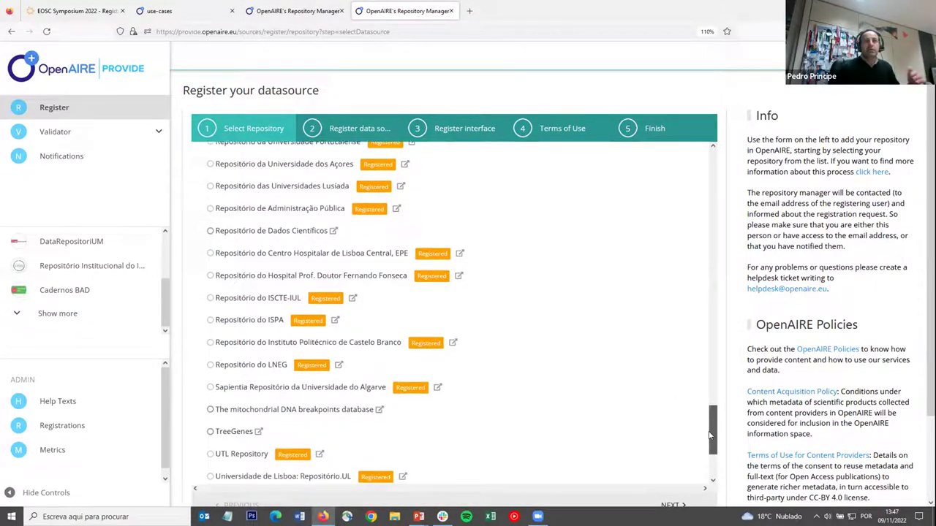
- Go back through the early entries of the Portuguese list around DUnAs and return to the country selection
{"action": "left_click_drag", "start_coordinate": [709, 435], "coordinate": [723, 234]}
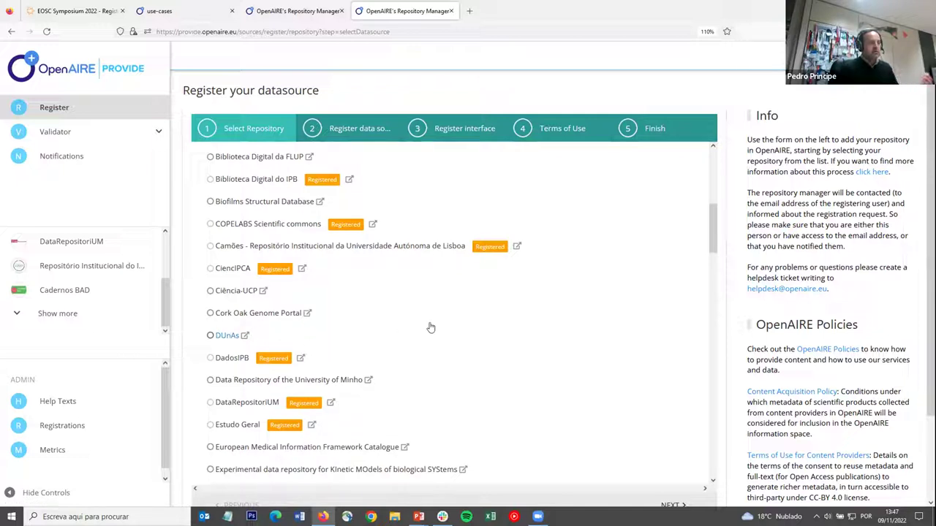
{"action": "scroll", "coordinate": [432, 339], "scroll_direction": "up", "scroll_amount": 2}
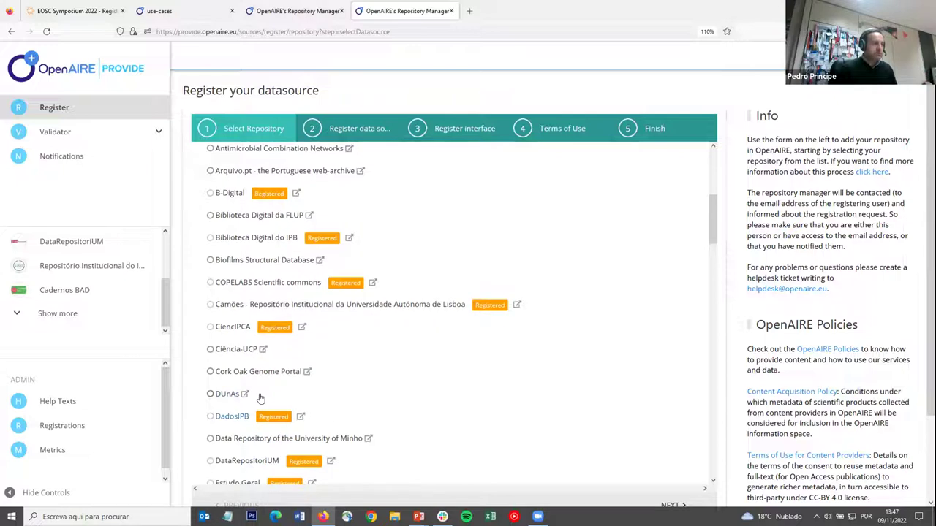
{"action": "scroll", "coordinate": [238, 410], "scroll_direction": "up", "scroll_amount": 2}
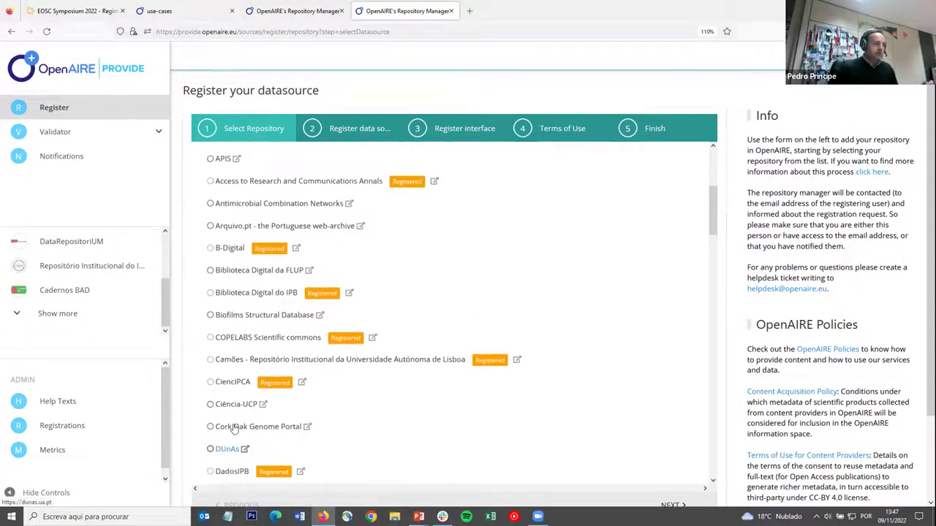
{"action": "scroll", "coordinate": [234, 427], "scroll_direction": "down", "scroll_amount": 2}
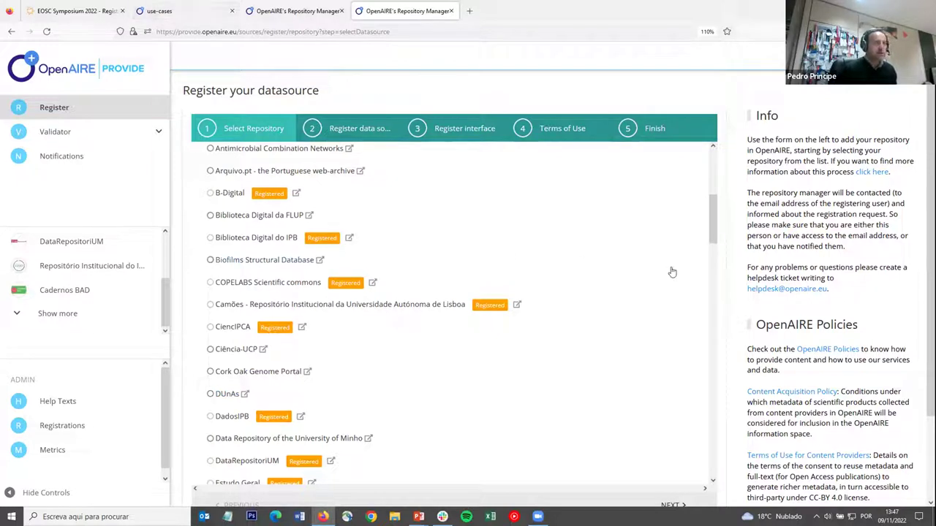
{"action": "left_click_drag", "start_coordinate": [713, 225], "coordinate": [714, 178]}
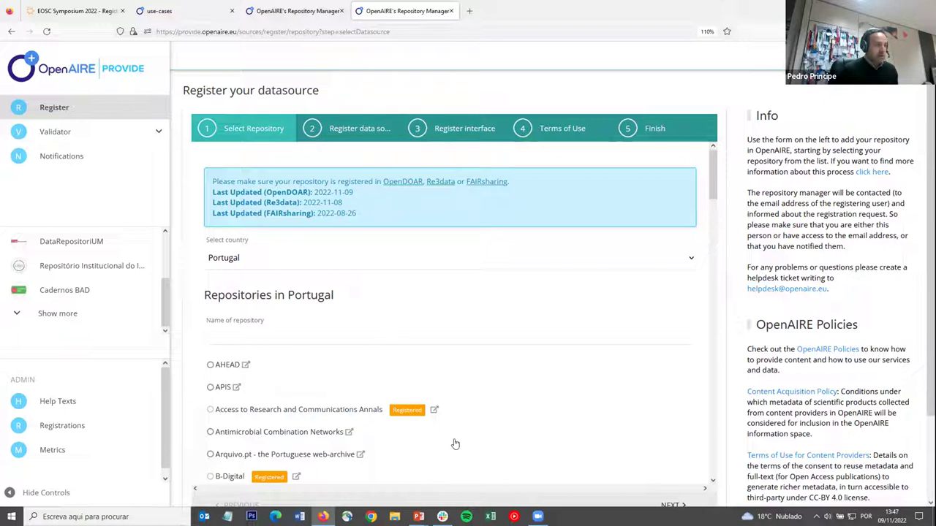
- Show the PowerPoint slide on the new merged registration interface and return to the Firefox registration page
{"action": "key", "text": "alt+Tab"}
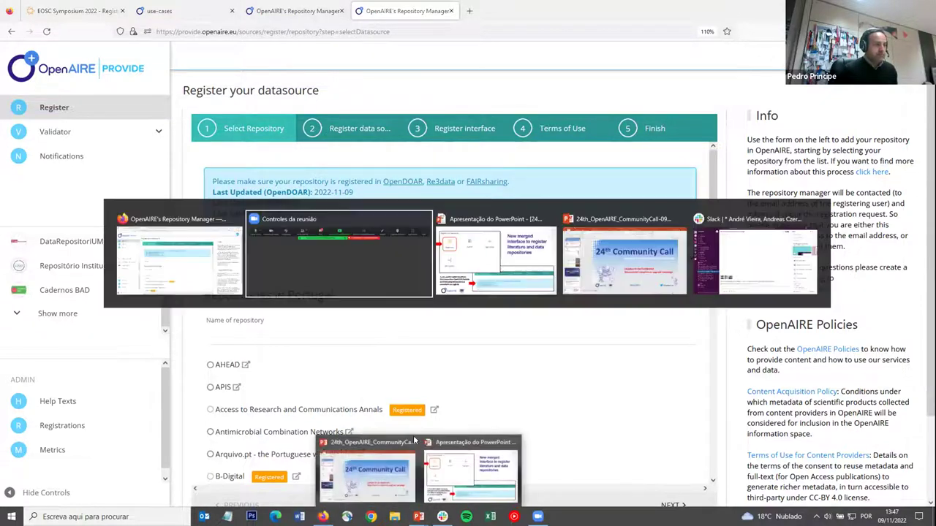
{"action": "left_click", "coordinate": [439, 285]}
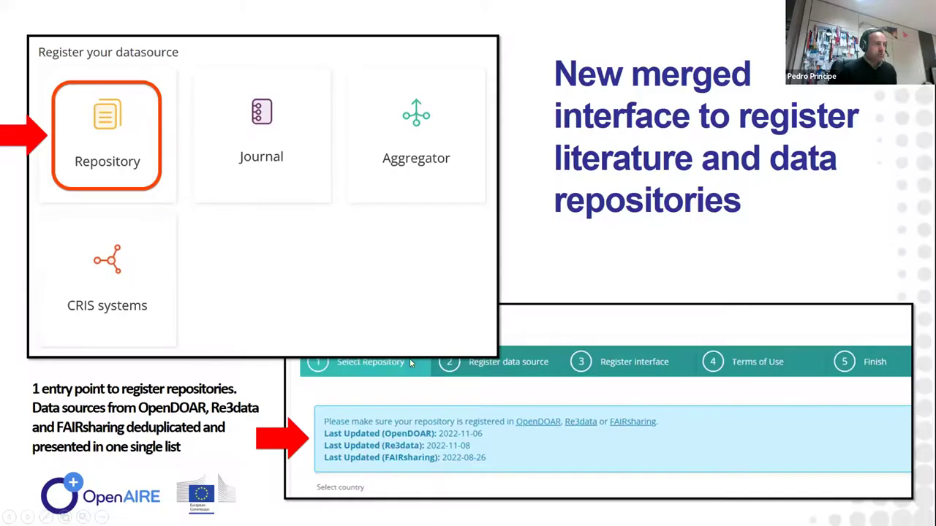
{"action": "key", "text": "alt+Tab"}
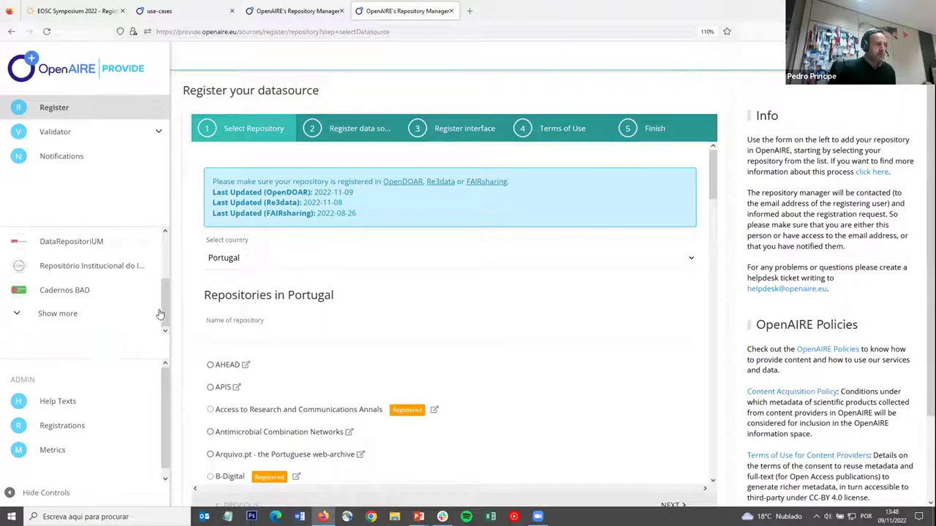
- Open the update page of the Universidade do Minho: RepositoriUM data source from the other registration page
{"action": "left_click", "coordinate": [289, 10]}
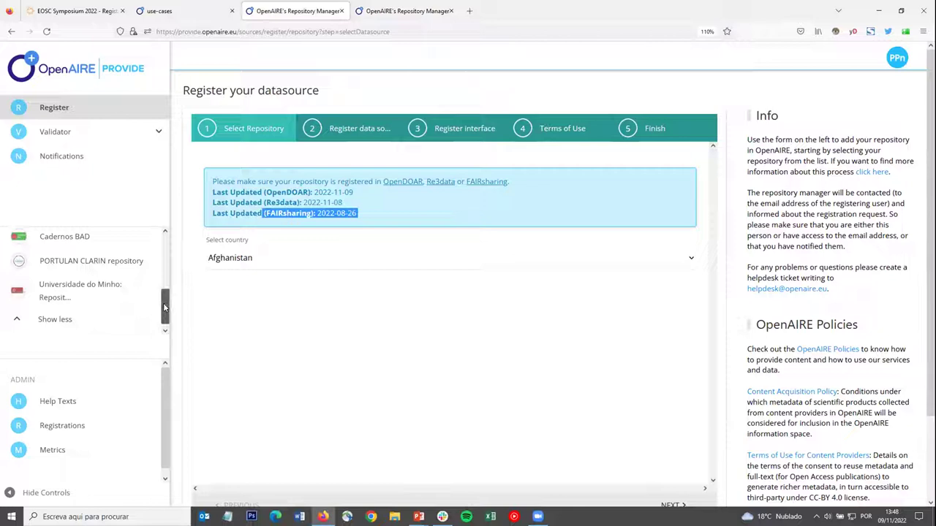
{"action": "scroll", "coordinate": [164, 308], "scroll_direction": "up", "scroll_amount": 1}
{"action": "left_click", "coordinate": [75, 310]}
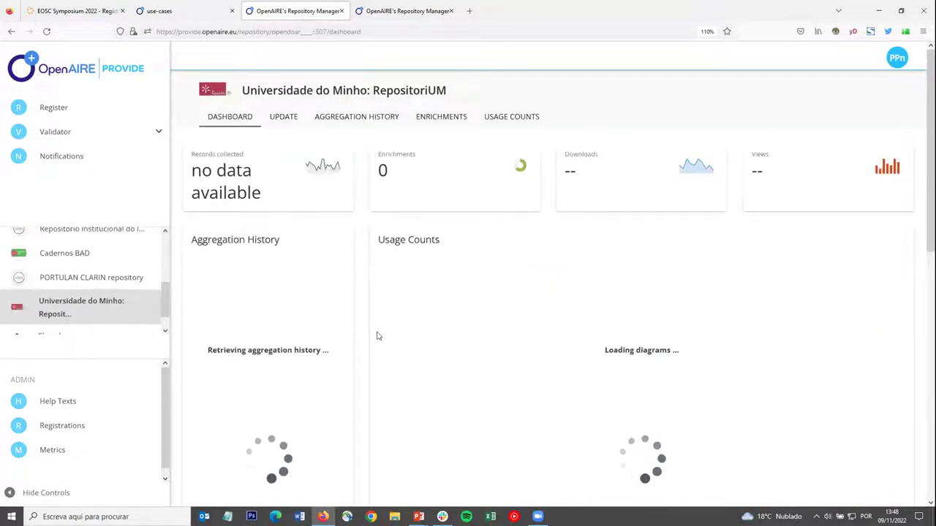
{"action": "left_click", "coordinate": [278, 118]}
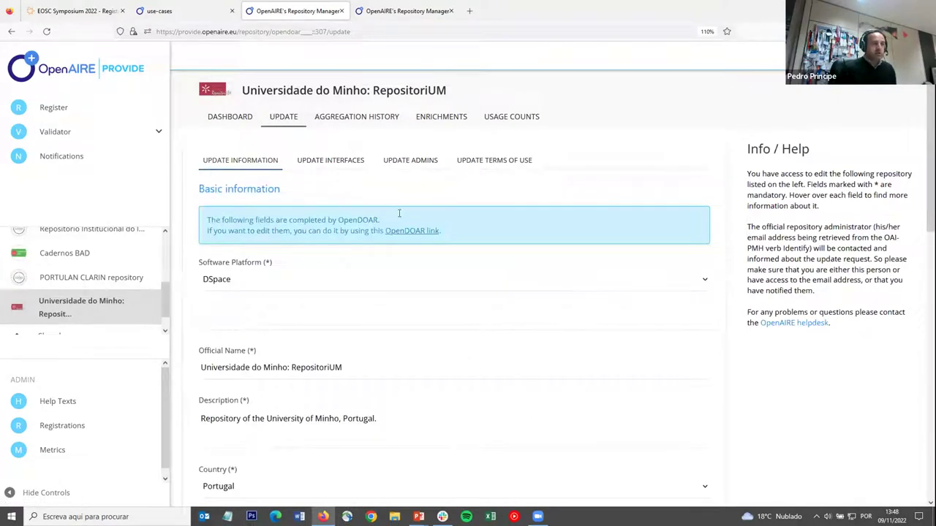
- Review the OAI-PMH interface settings of RepositoriUM and its terms of use consent
{"action": "left_click", "coordinate": [315, 162]}
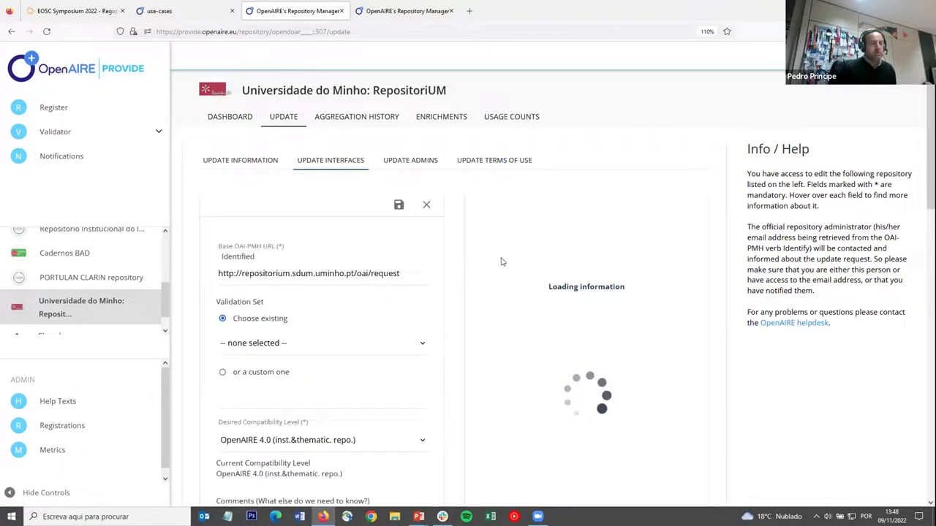
{"action": "scroll", "coordinate": [356, 347], "scroll_direction": "down", "scroll_amount": 1}
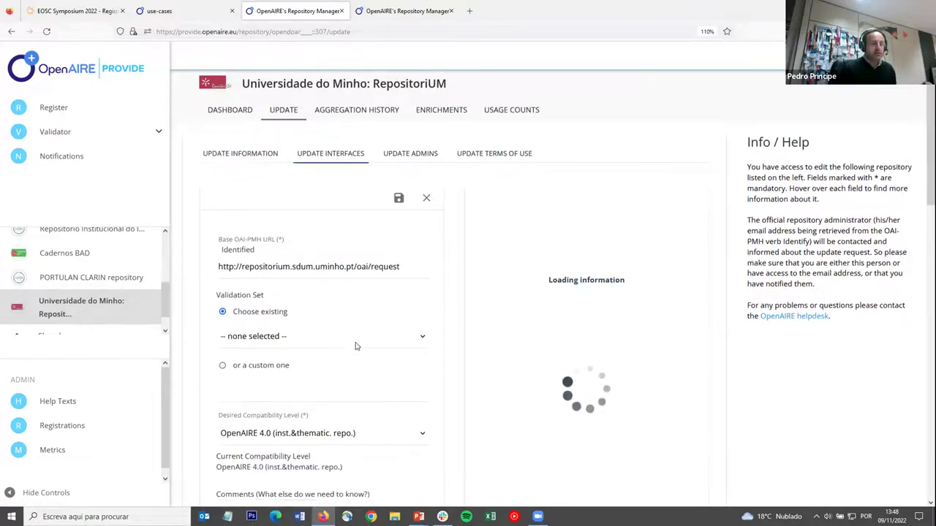
{"action": "scroll", "coordinate": [356, 347], "scroll_direction": "down", "scroll_amount": 2}
{"action": "scroll", "coordinate": [349, 322], "scroll_direction": "up", "scroll_amount": 2}
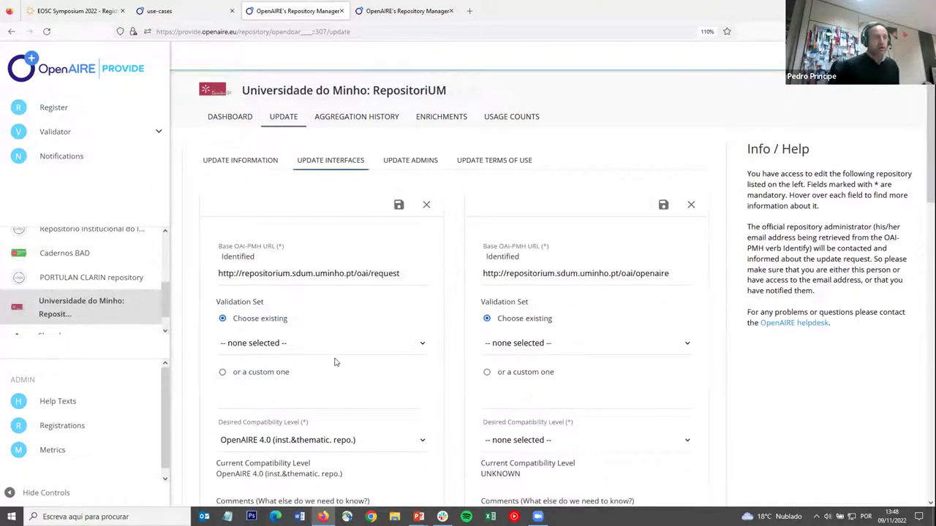
{"action": "scroll", "coordinate": [336, 363], "scroll_direction": "down", "scroll_amount": 4}
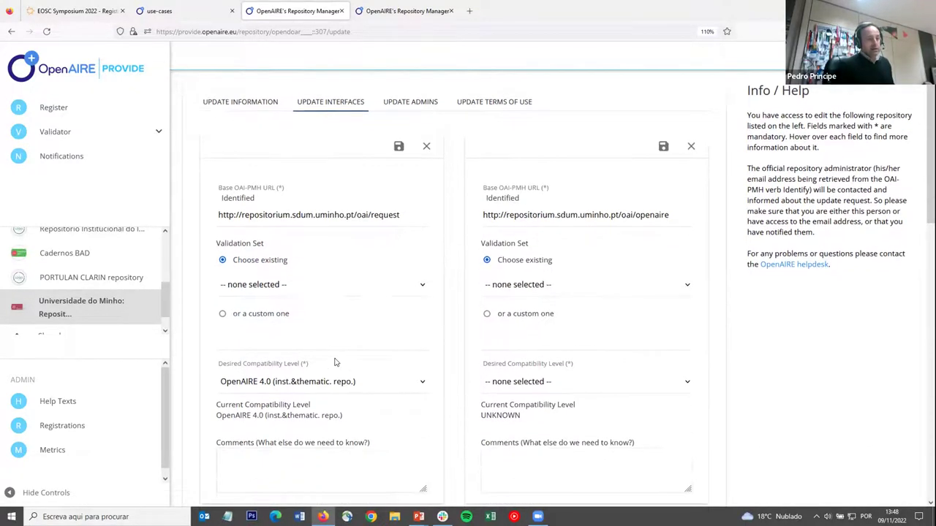
{"action": "scroll", "coordinate": [336, 368], "scroll_direction": "down", "scroll_amount": 3}
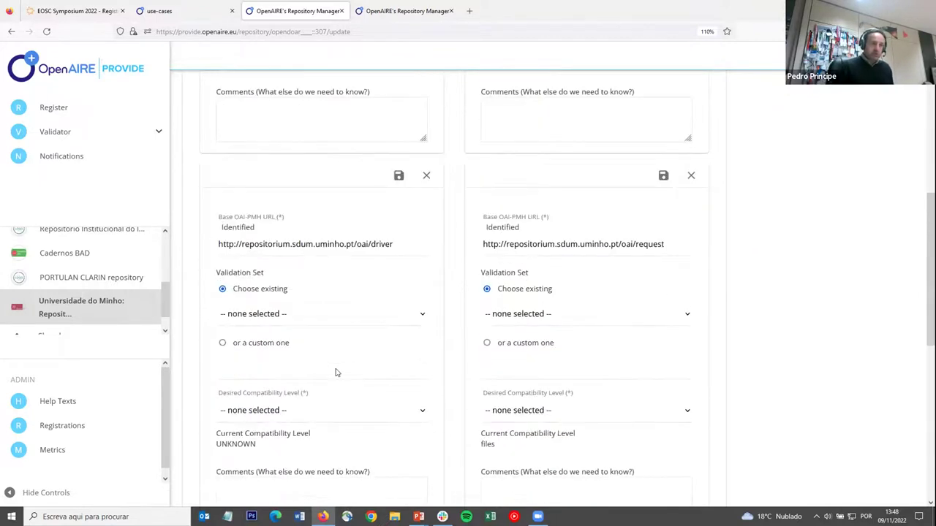
{"action": "scroll", "coordinate": [414, 278], "scroll_direction": "up", "scroll_amount": 7}
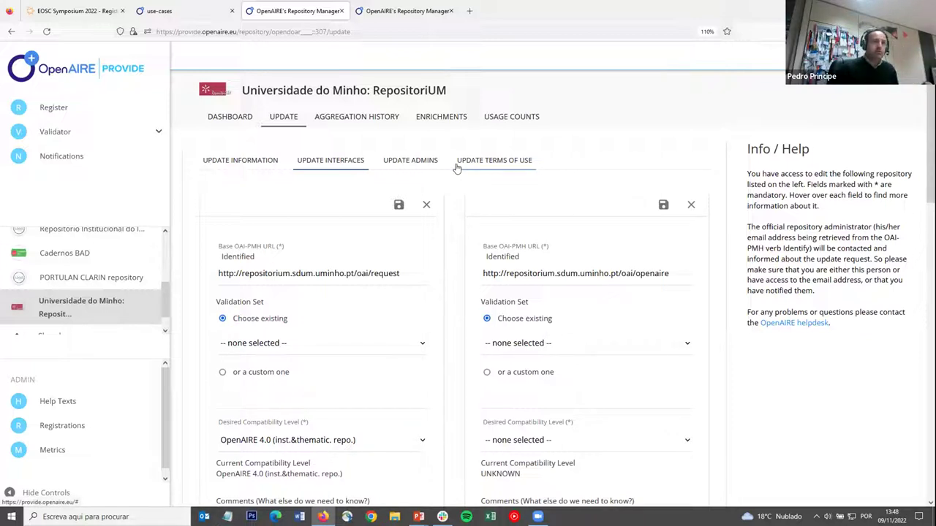
{"action": "left_click", "coordinate": [483, 163]}
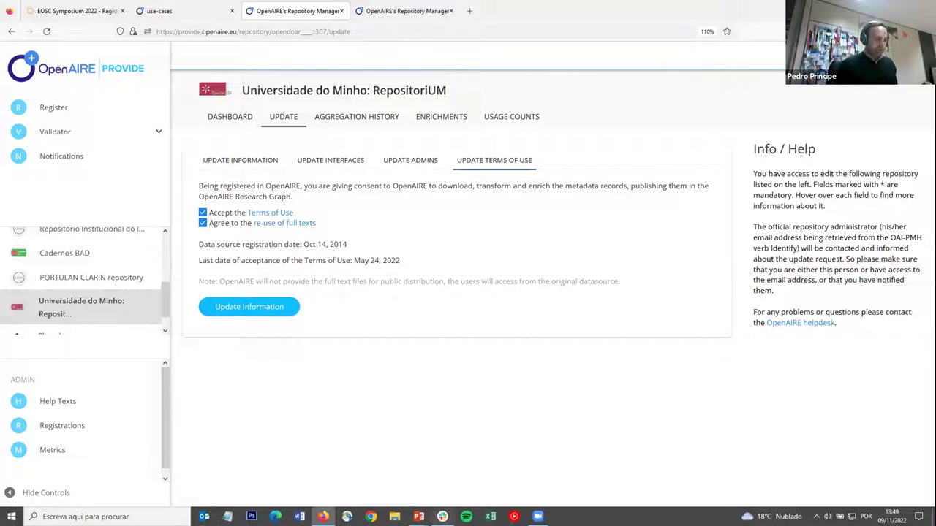
- Switch to the running PowerPoint slide show and display the "Repositories upgrade campaign" slide
{"action": "mouse_move", "coordinate": [418, 516]}
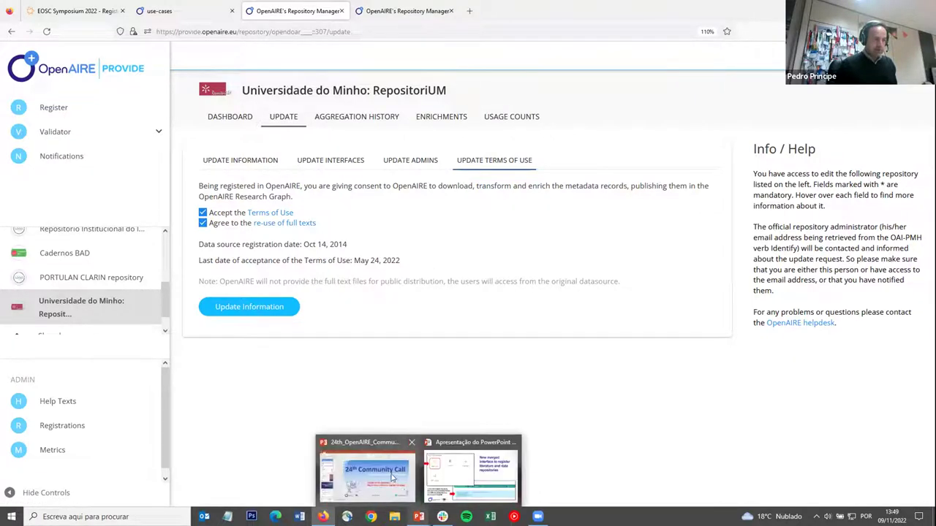
{"action": "left_click", "coordinate": [373, 433]}
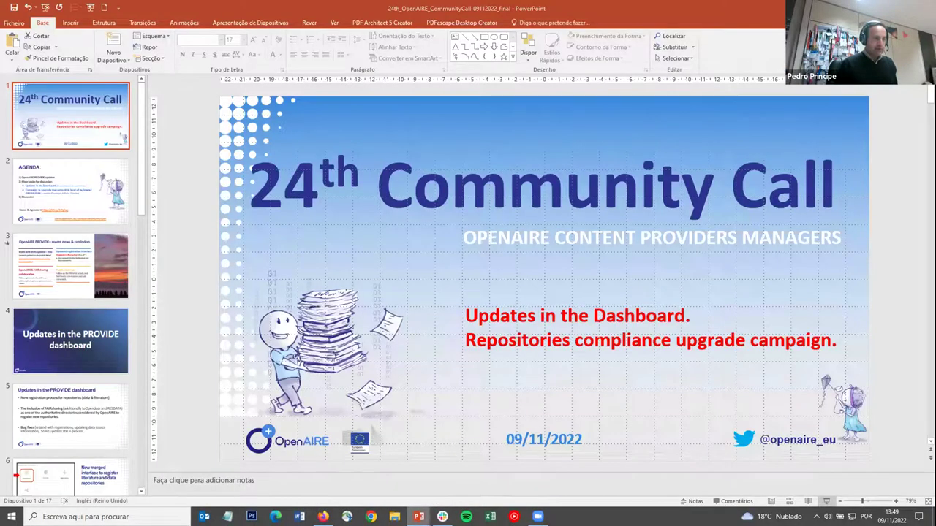
{"action": "left_click", "coordinate": [470, 463]}
{"action": "key", "text": "Home"}
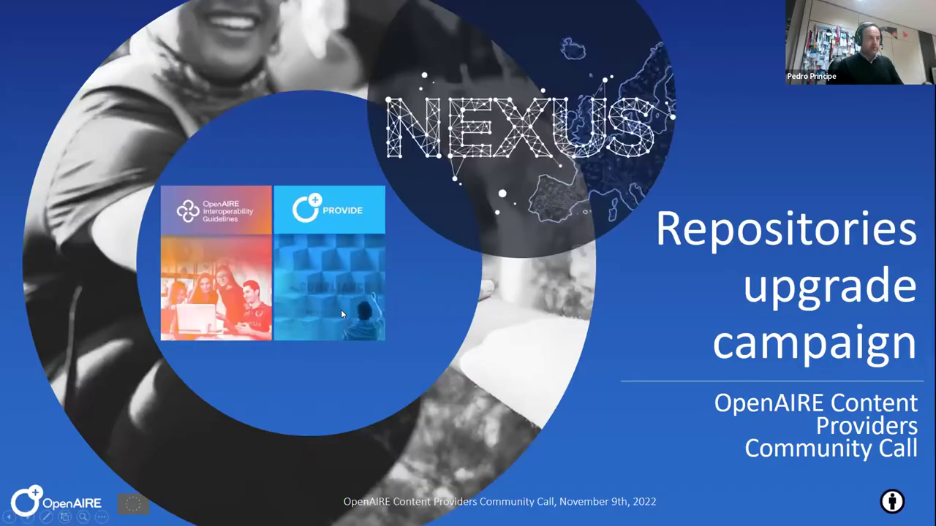